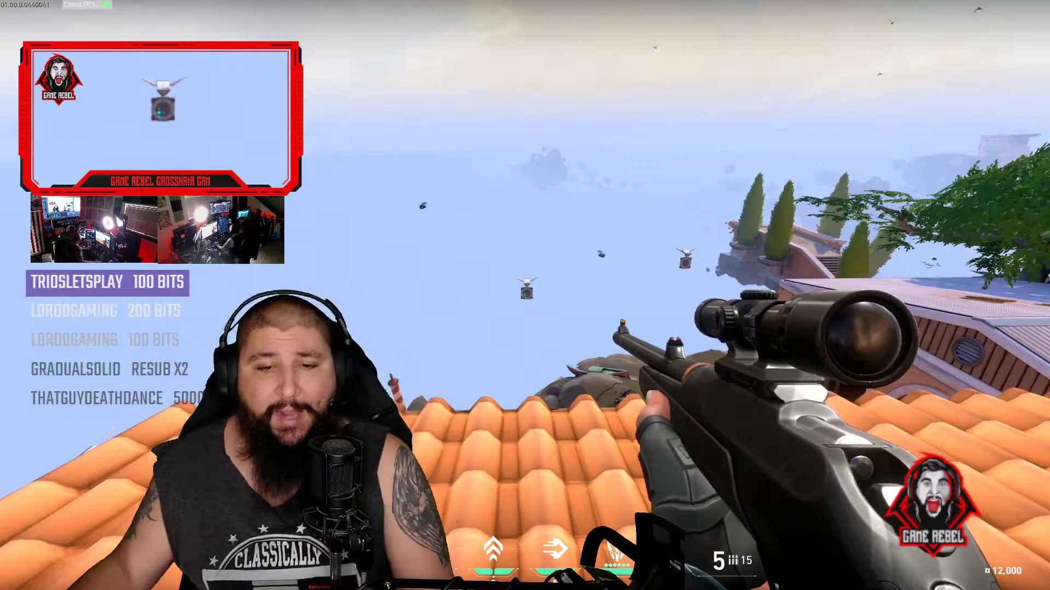
Fire seven sniper shots at the floating rooftop drones, then Alt+Tab to OBS Studio.
{"action": "left_click", "coordinate": [525, 295]}
{"action": "left_click", "coordinate": [525, 295]}
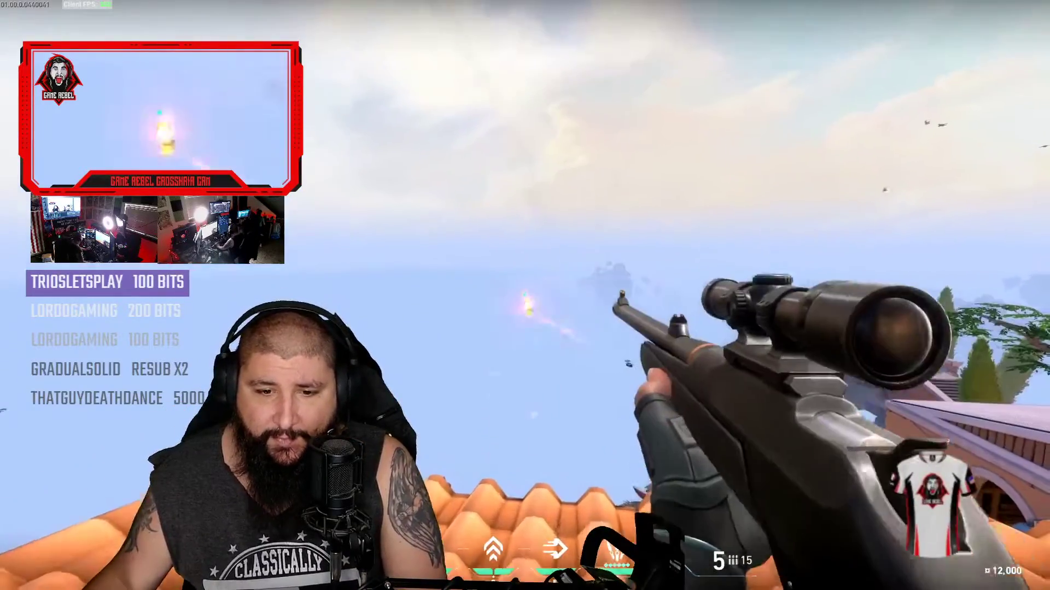
{"action": "left_click", "coordinate": [524, 295]}
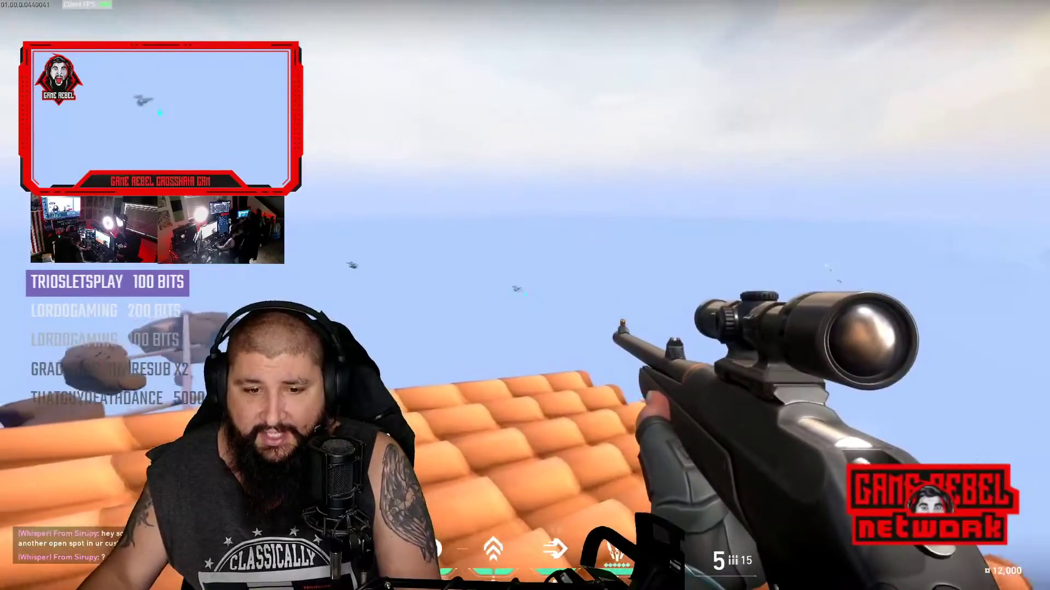
{"action": "left_click", "coordinate": [525, 295]}
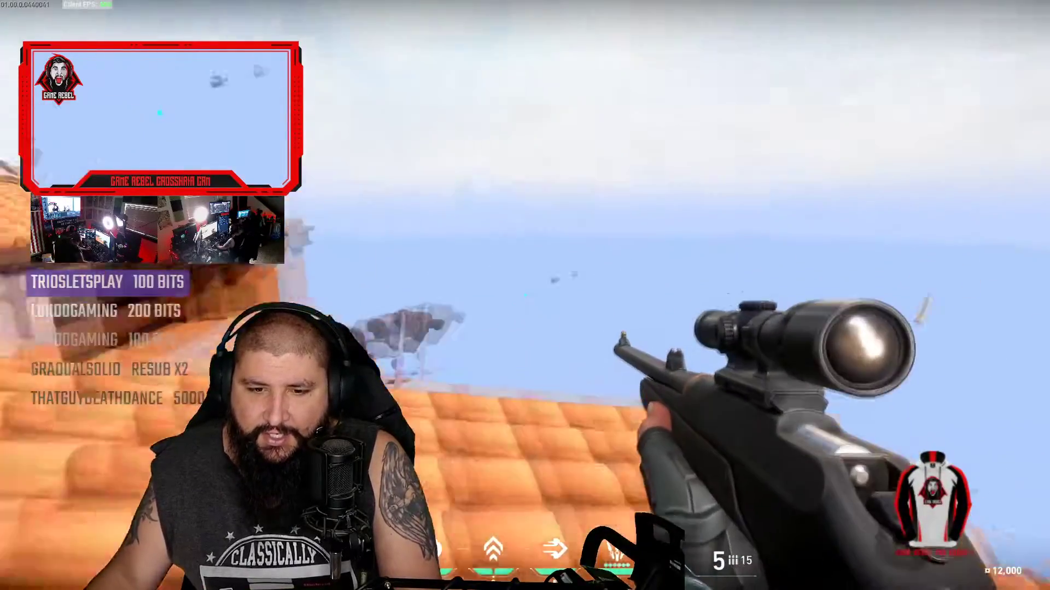
{"action": "left_click", "coordinate": [525, 295]}
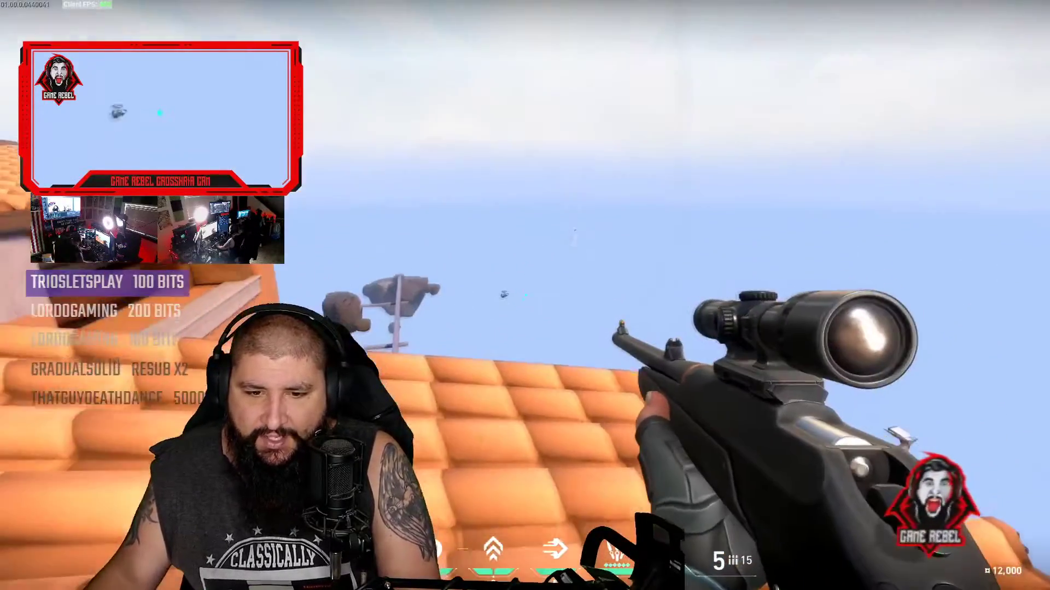
{"action": "left_click", "coordinate": [525, 295]}
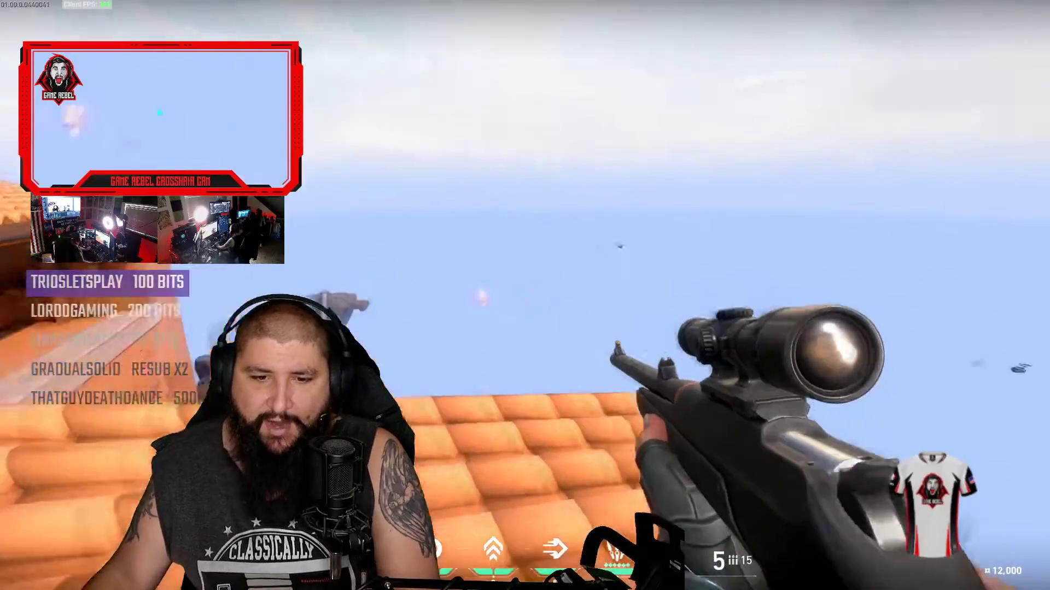
{"action": "left_click", "coordinate": [525, 296]}
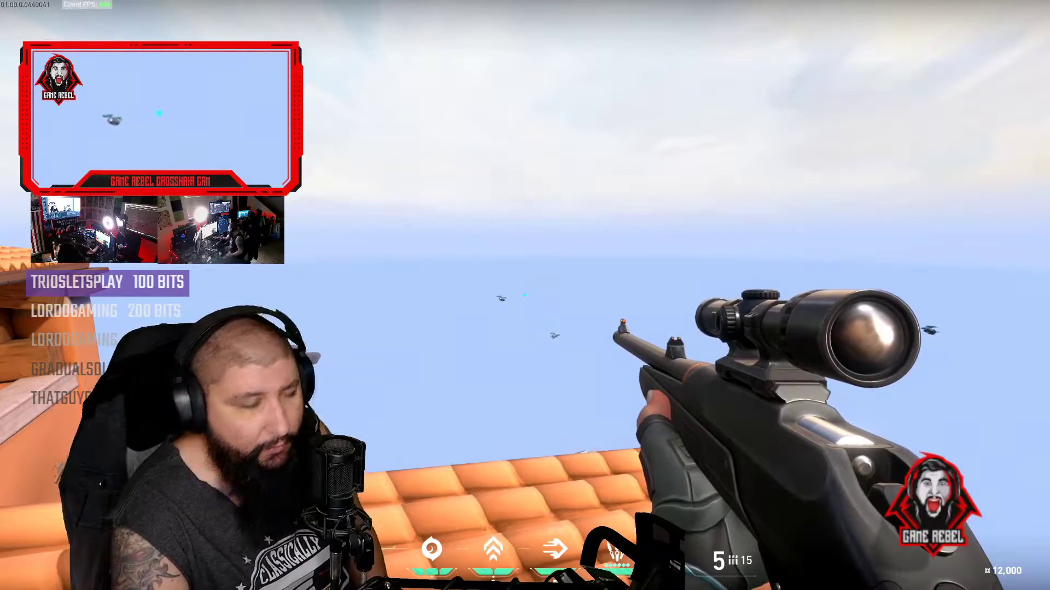
{"action": "key", "text": "alt+Tab"}
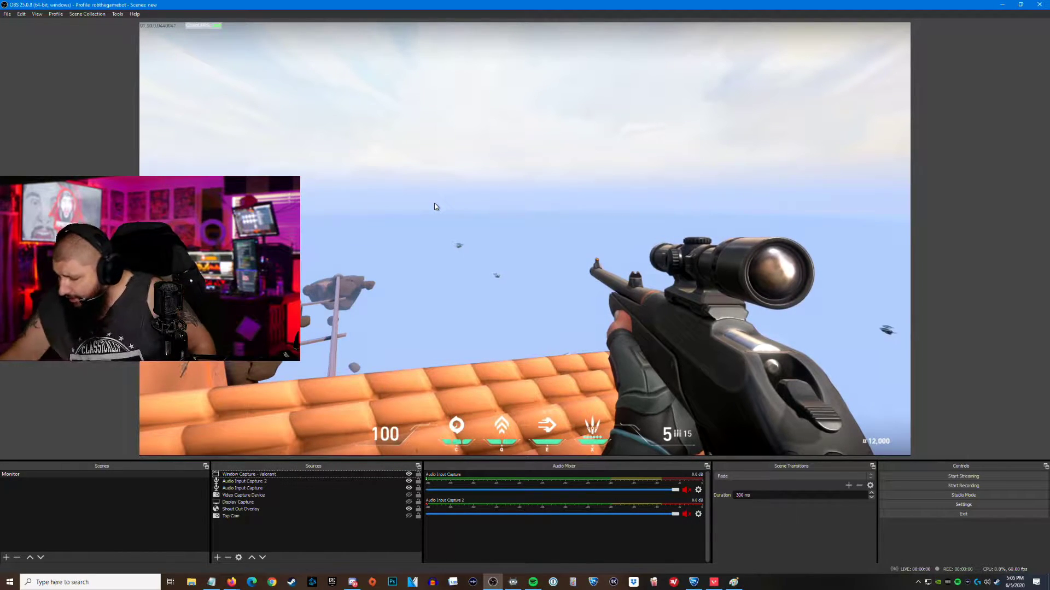
{"action": "left_click", "coordinate": [435, 204]}
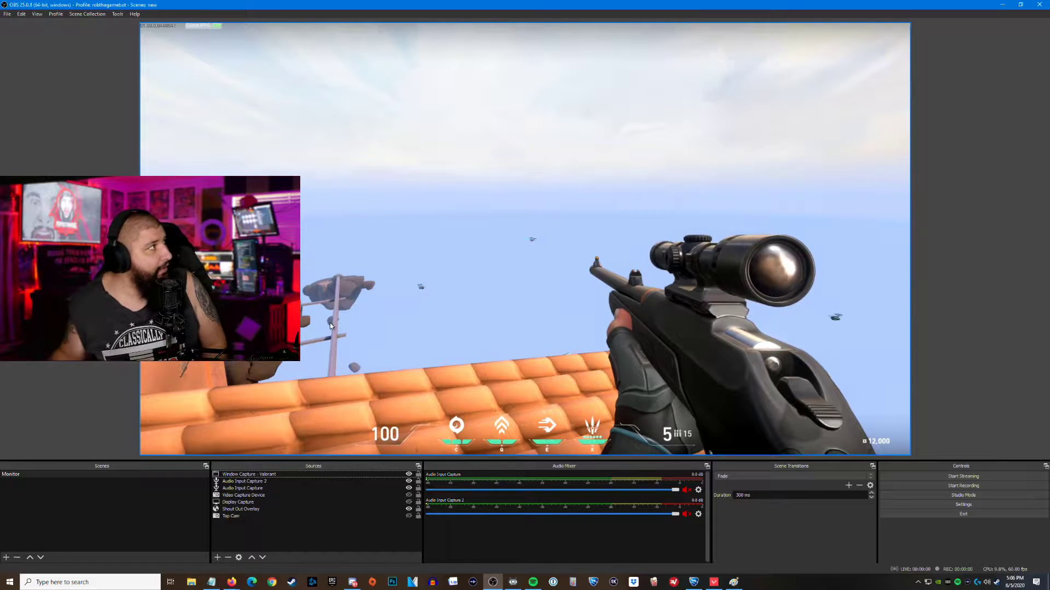
{"action": "left_click", "coordinate": [251, 475]}
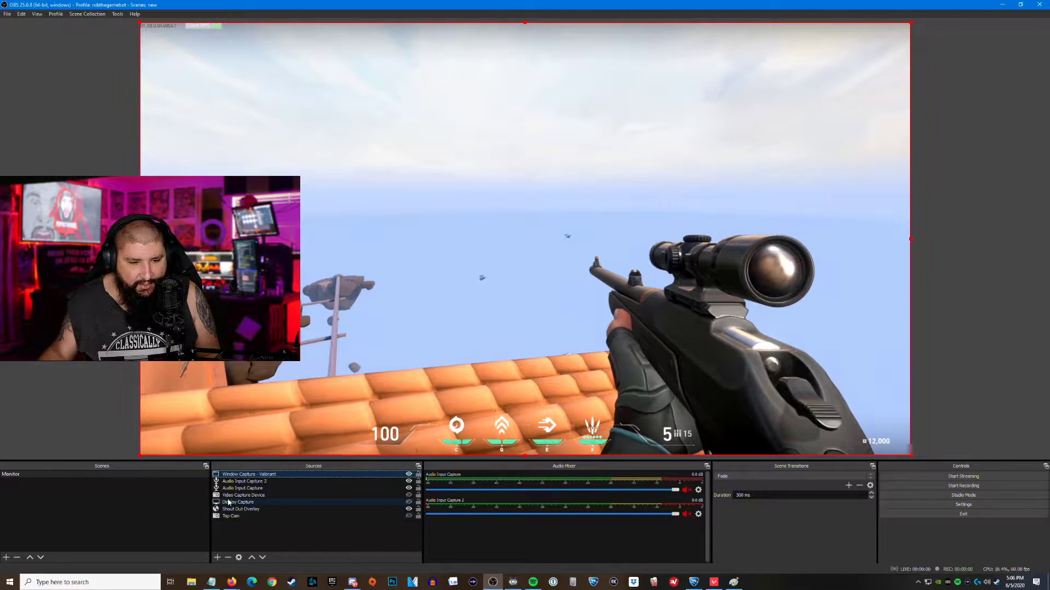
Create Scene 2 and add the existing 'Window Capture - Valorant' source to it.
{"action": "left_click", "coordinate": [5, 558]}
{"action": "left_click", "coordinate": [508, 304]}
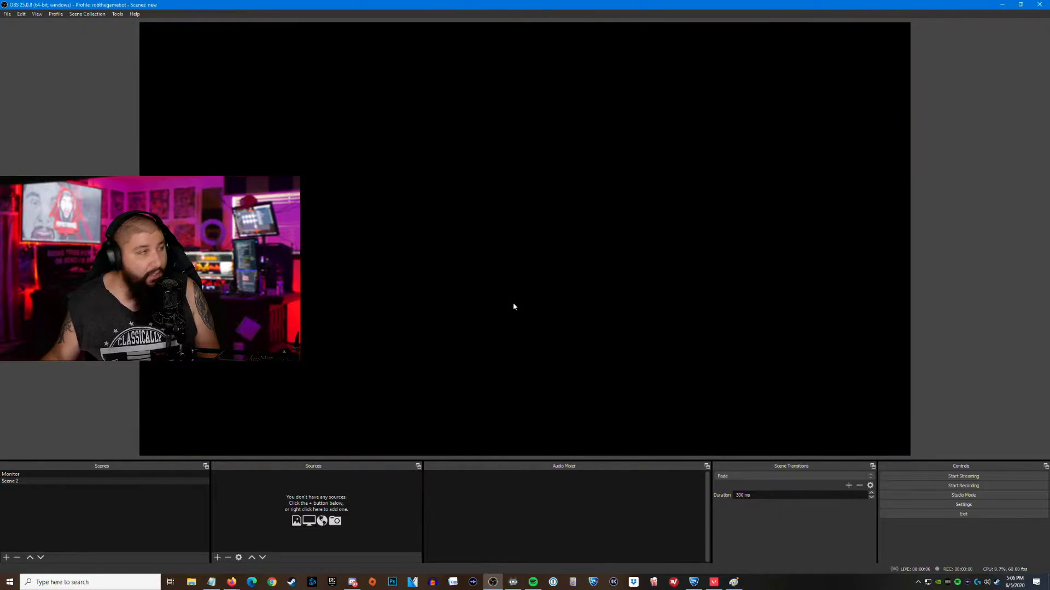
{"action": "left_click", "coordinate": [217, 558]}
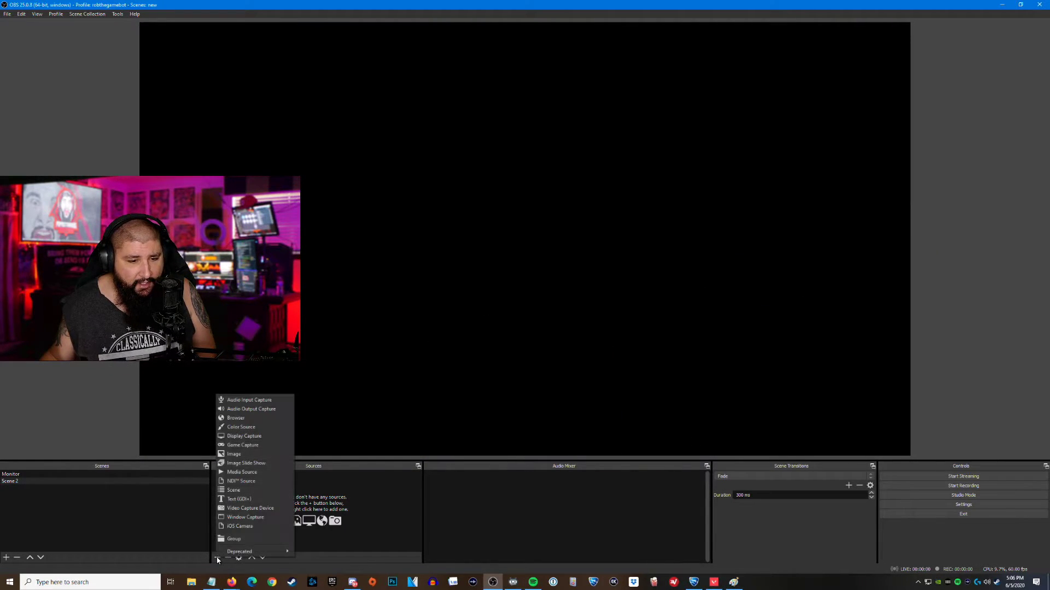
{"action": "left_click", "coordinate": [252, 519]}
{"action": "left_click", "coordinate": [478, 257]}
{"action": "left_click", "coordinate": [497, 266]}
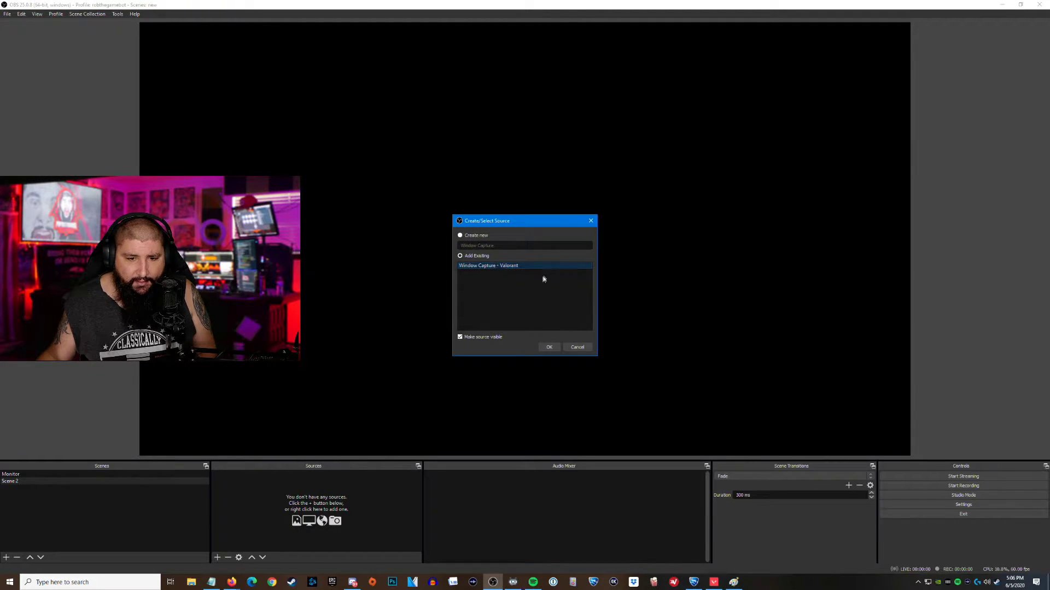
{"action": "left_click", "coordinate": [549, 351]}
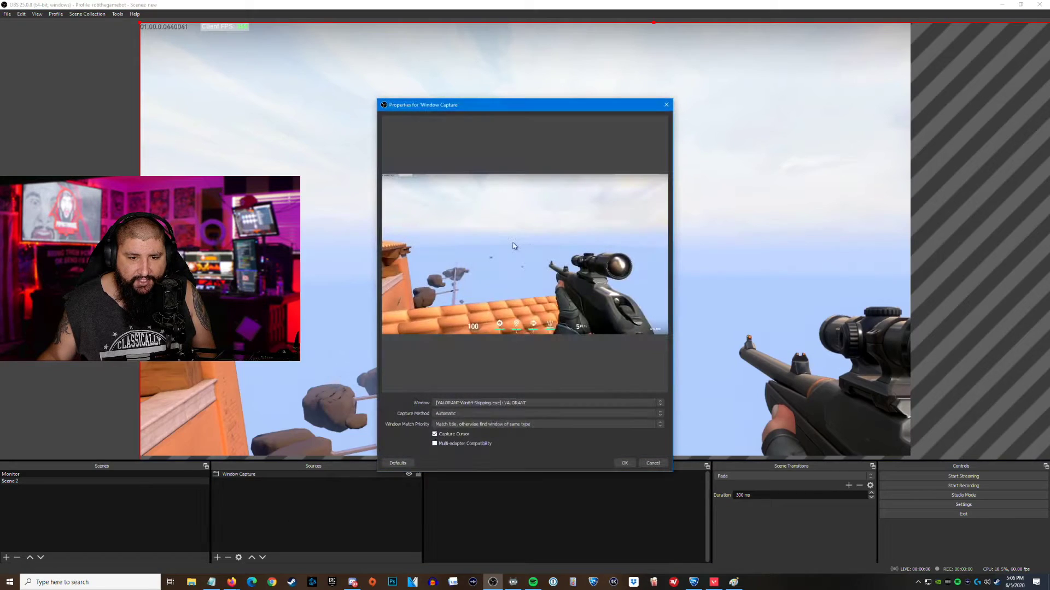
{"action": "left_click", "coordinate": [625, 463]}
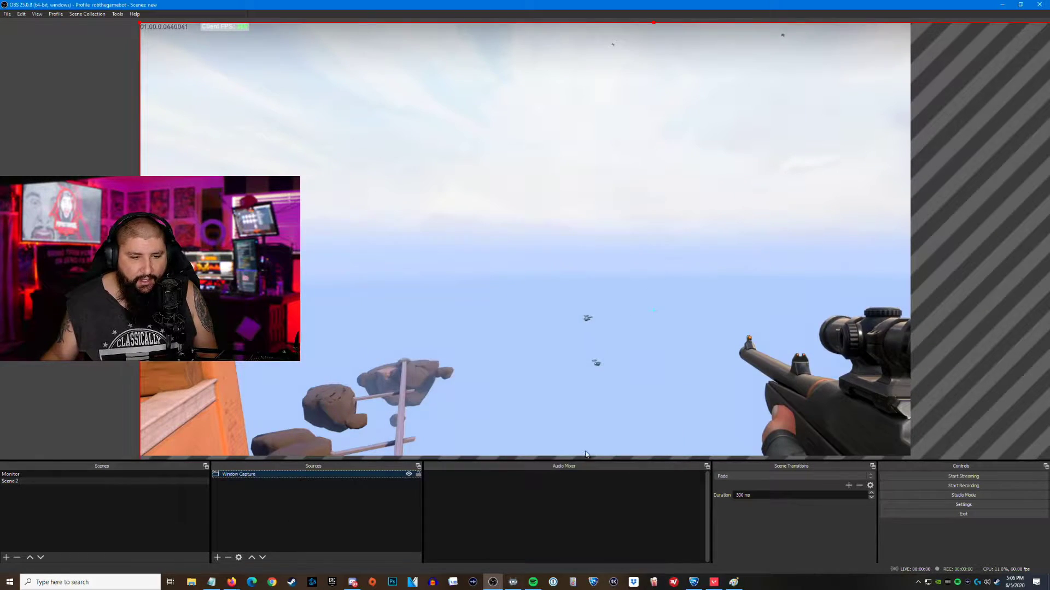
Rename the game capture source to 'Window Capture - Valorant DEMO'.
{"action": "right_click", "coordinate": [249, 480]}
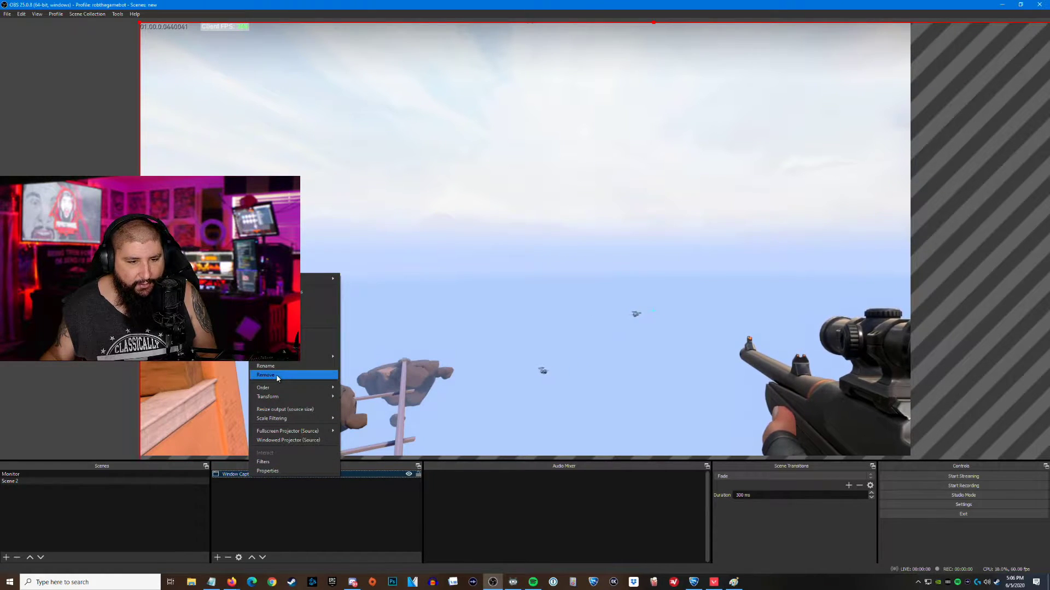
{"action": "left_click", "coordinate": [273, 366]}
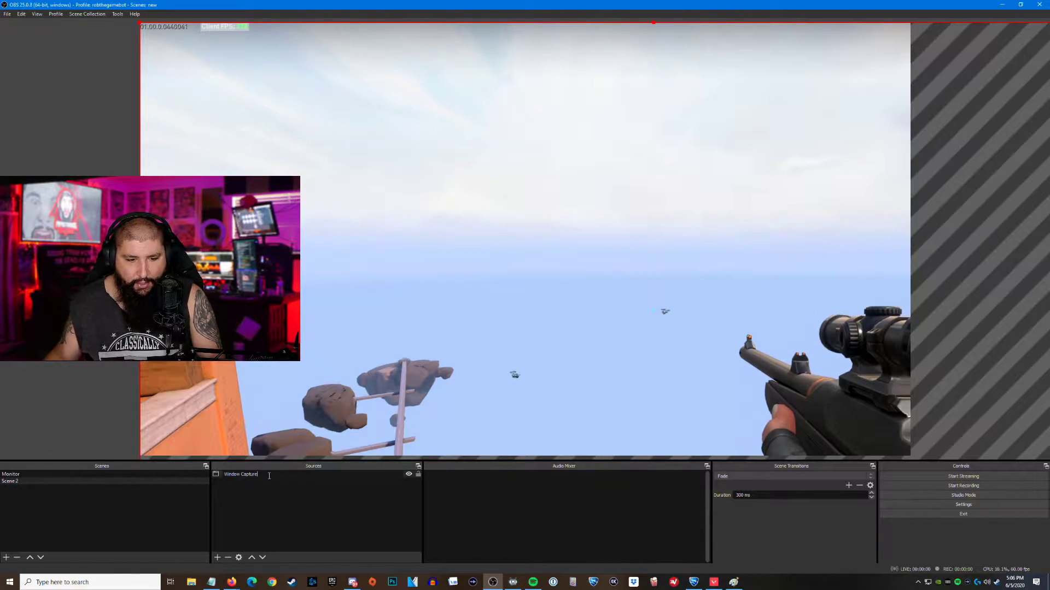
{"action": "type", "text": "- Valorant DEMO"}
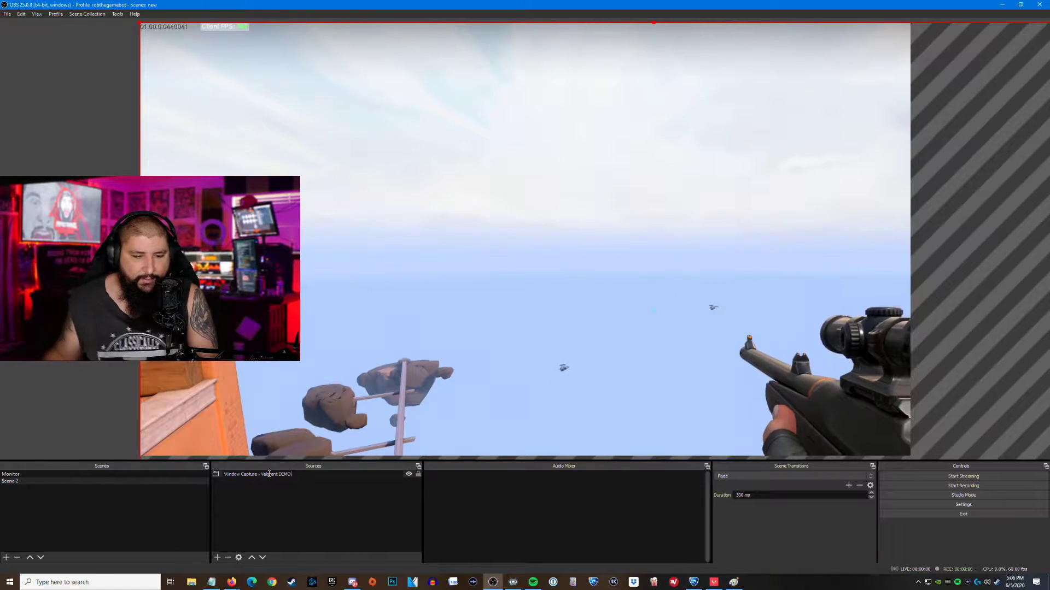
{"action": "left_click", "coordinate": [336, 501]}
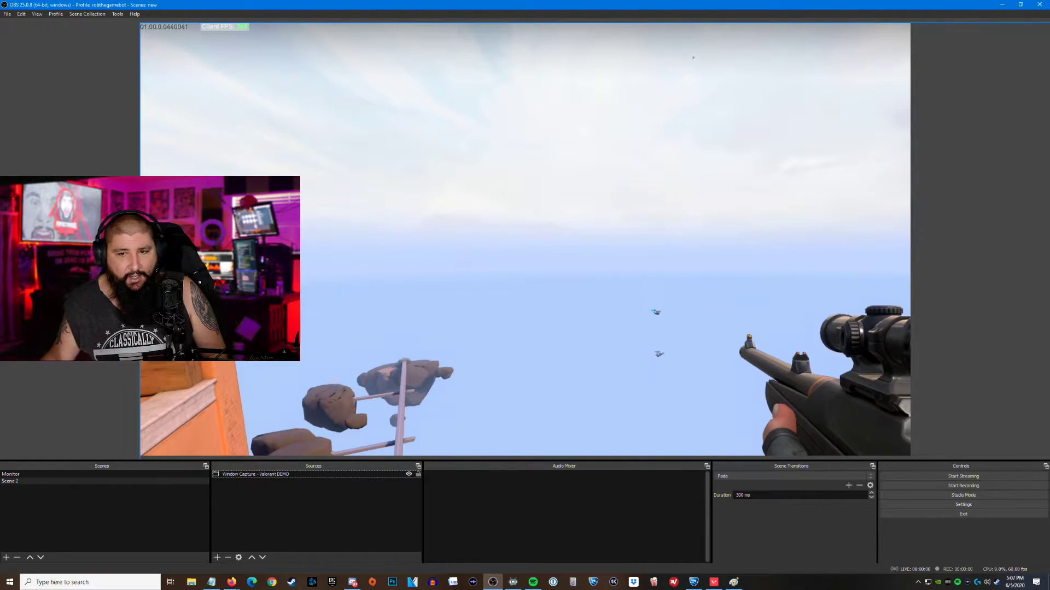
Fit the Valorant capture to the whole canvas with Transform > Fit to screen.
{"action": "left_click", "coordinate": [255, 474]}
{"action": "right_click", "coordinate": [283, 306]}
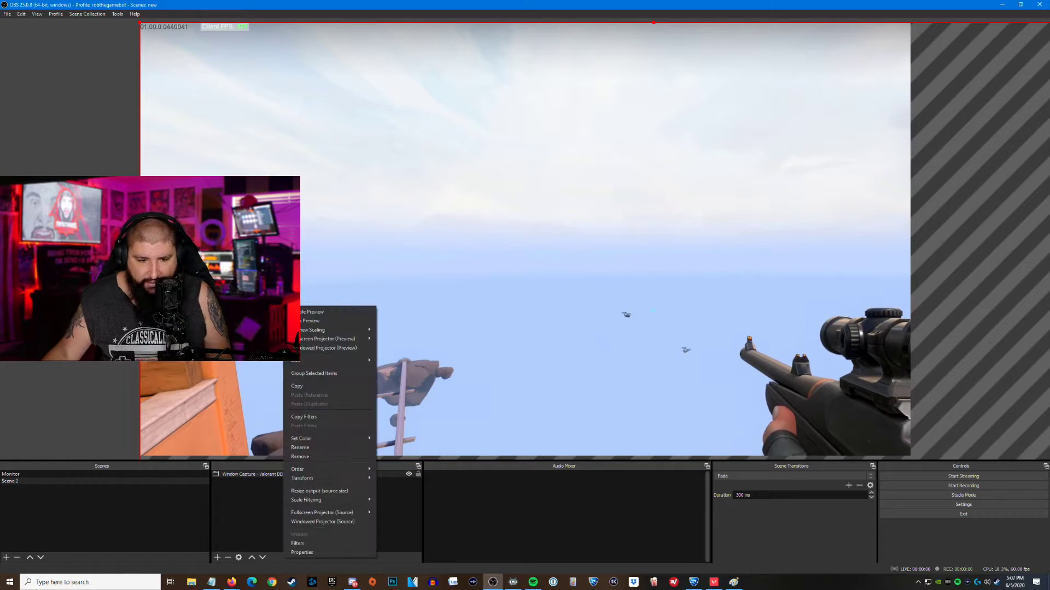
{"action": "mouse_move", "coordinate": [347, 486]}
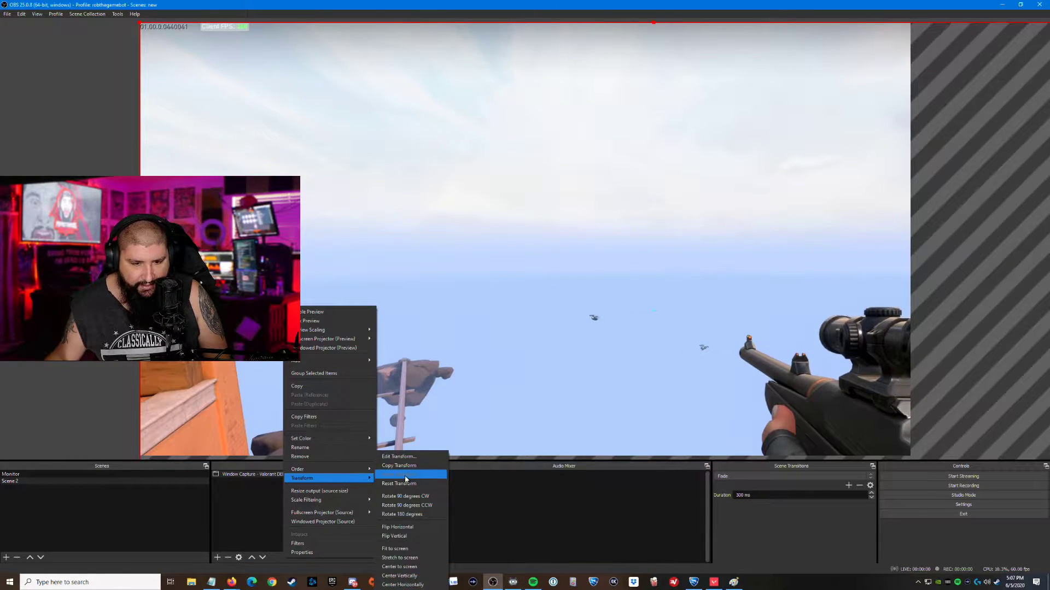
{"action": "left_click", "coordinate": [407, 549]}
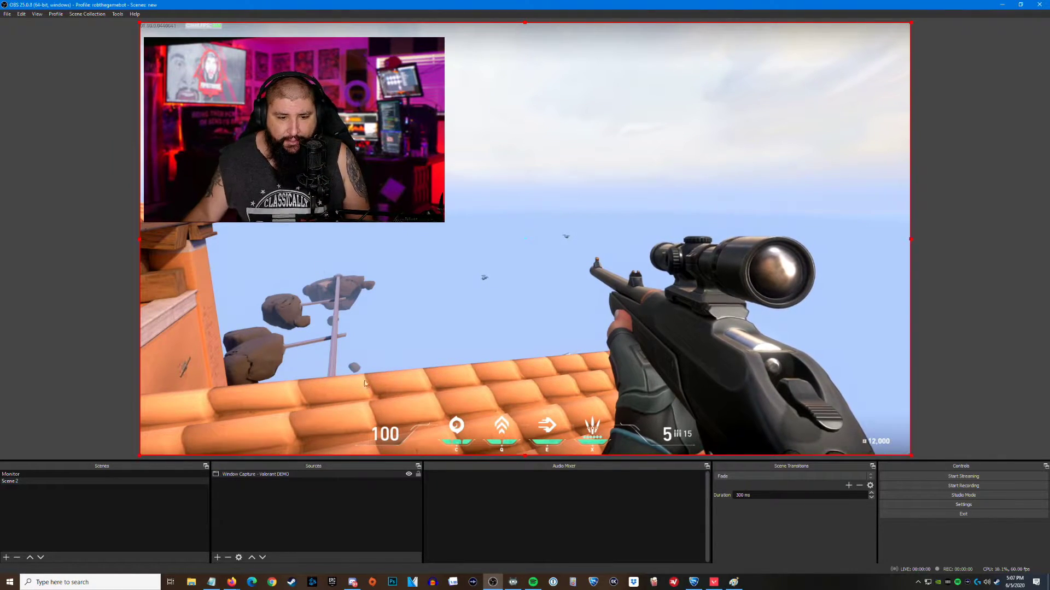
{"action": "left_click", "coordinate": [279, 523]}
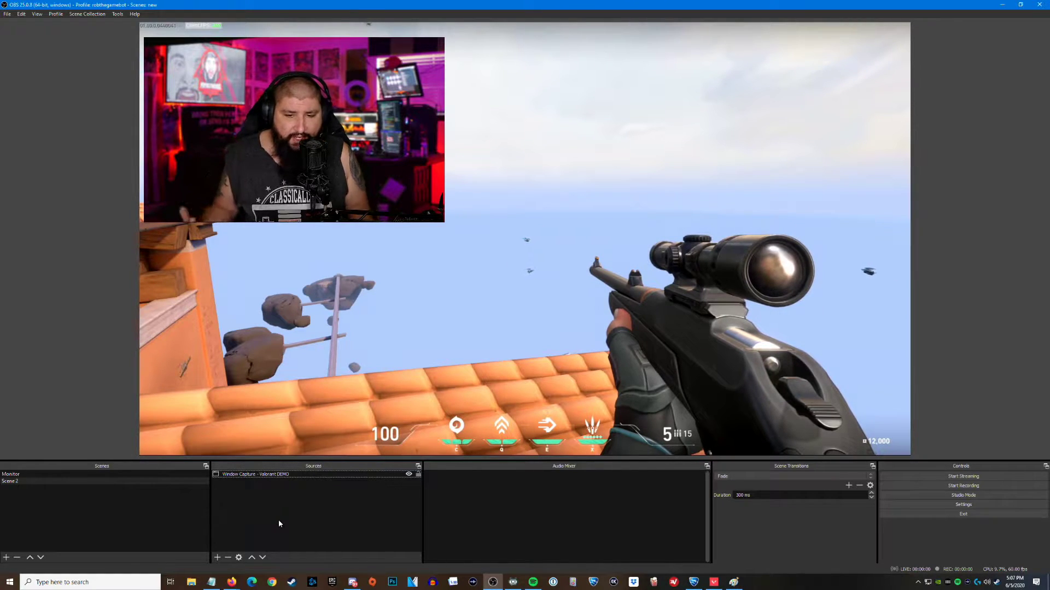
Add the existing 'Window Capture - Valorant DEMO' source again as a second copy.
{"action": "left_click", "coordinate": [217, 557]}
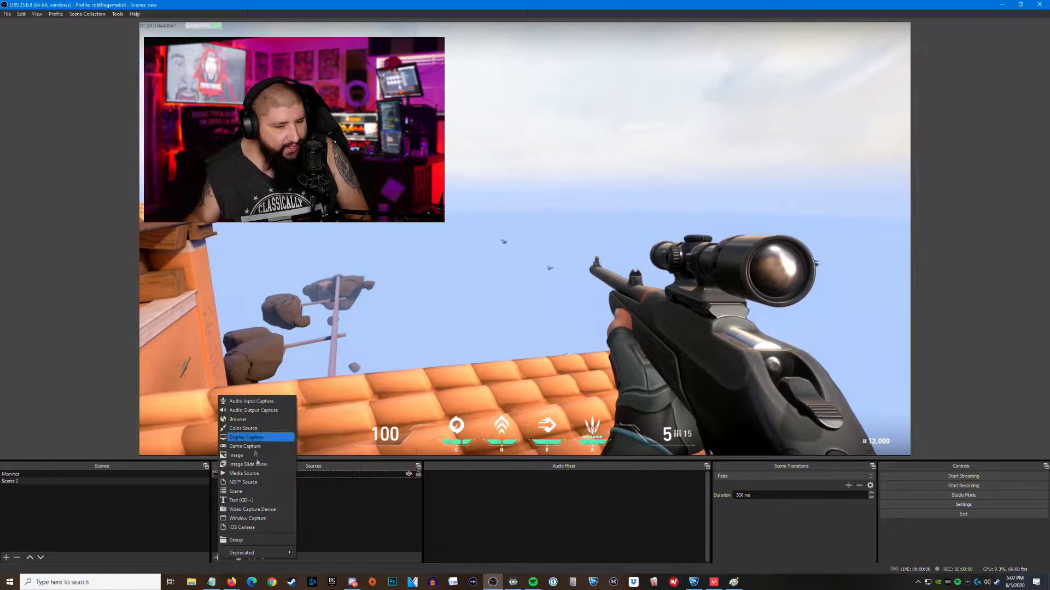
{"action": "left_click", "coordinate": [252, 518]}
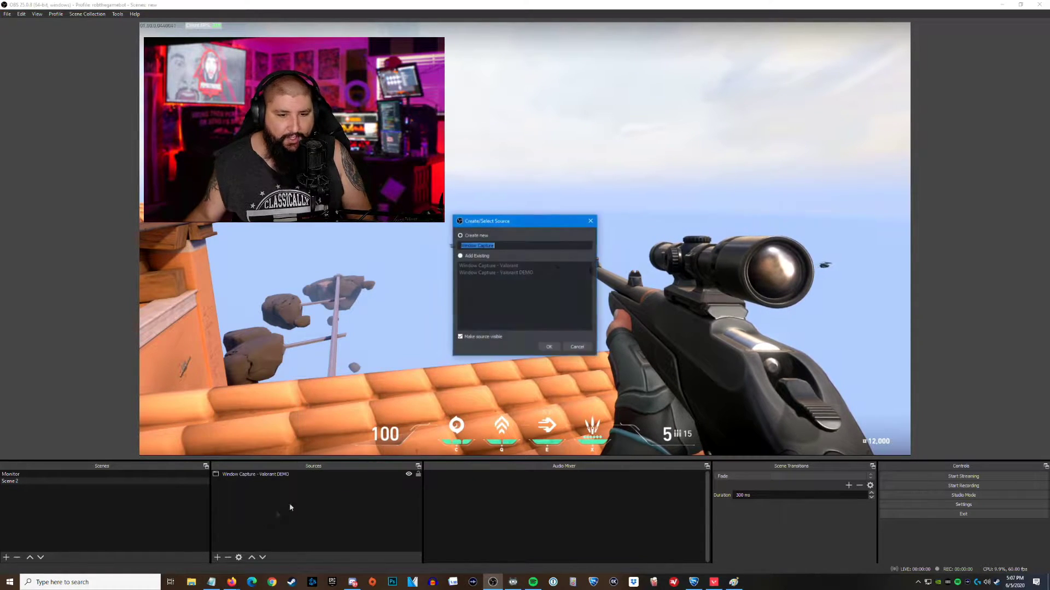
{"action": "left_click", "coordinate": [488, 258]}
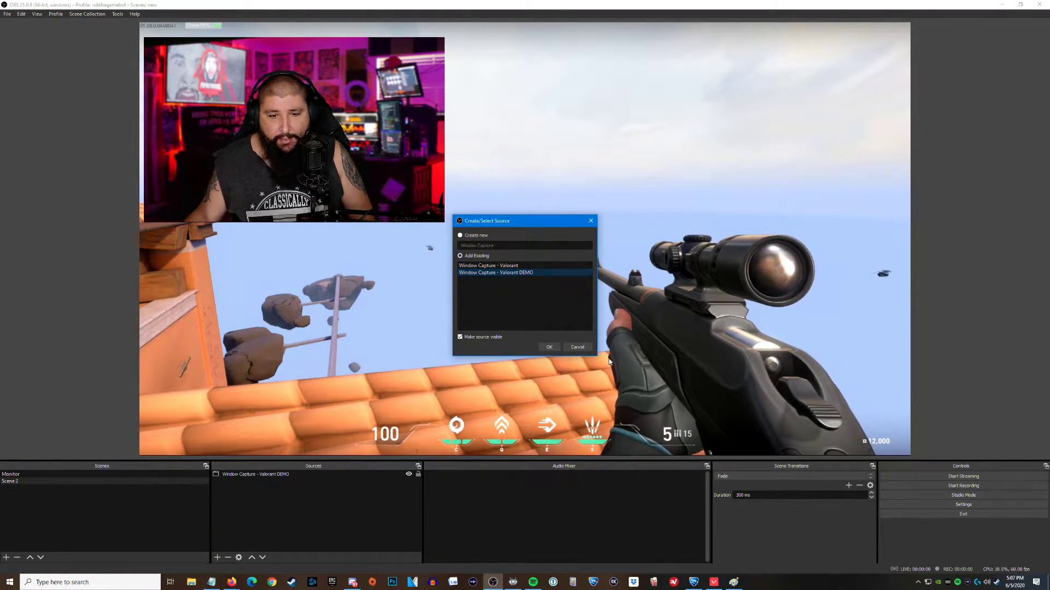
{"action": "left_click", "coordinate": [543, 350]}
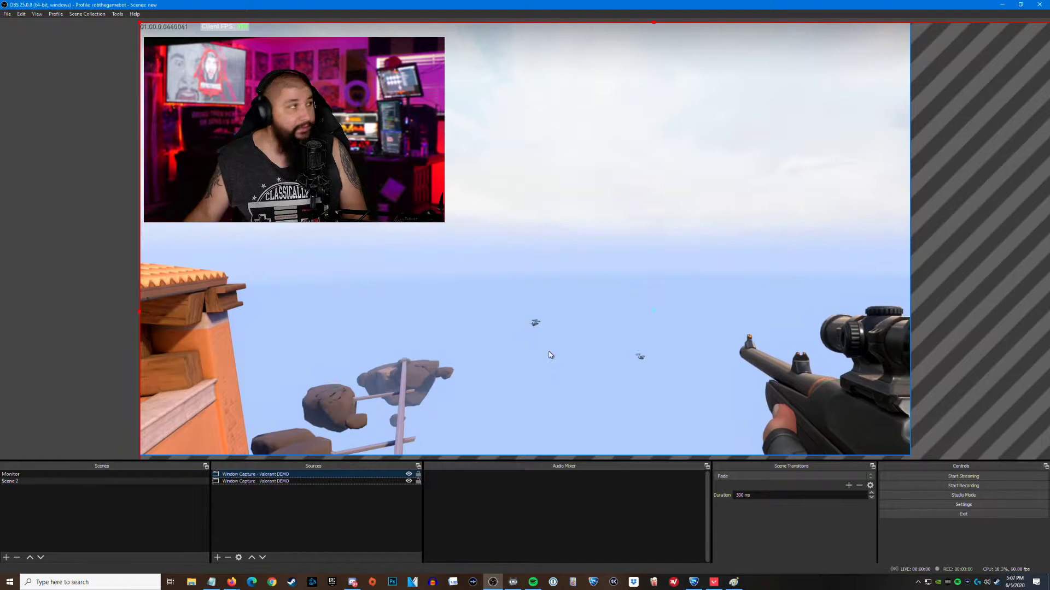
Move the duplicate aside, crop all four edges to the crosshair area, then enlarge it.
{"action": "left_click_drag", "start_coordinate": [433, 261], "coordinate": [522, 141]}
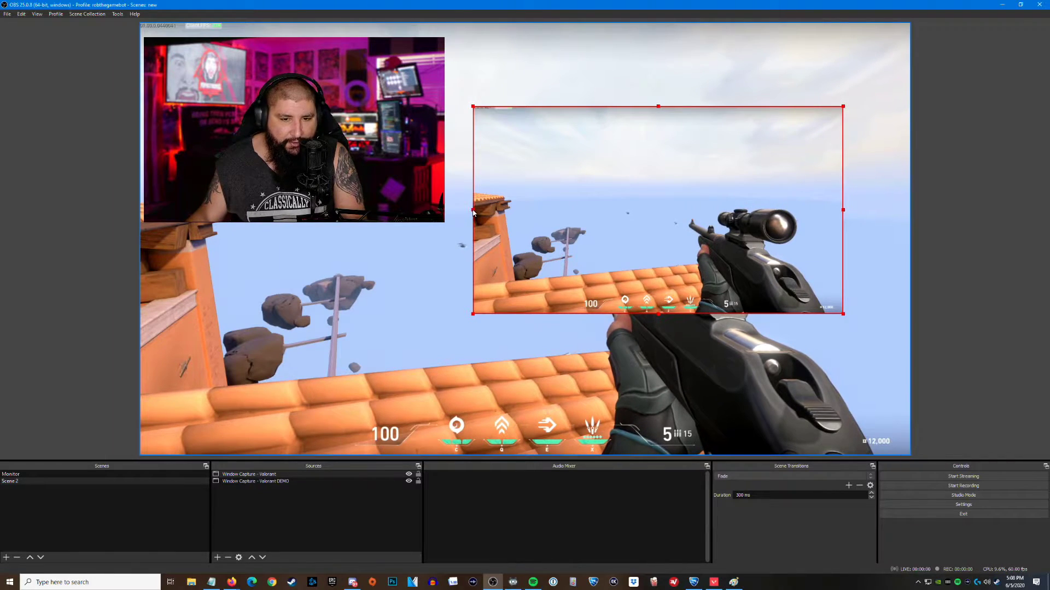
{"action": "left_click_drag", "start_coordinate": [474, 212], "coordinate": [635, 273]}
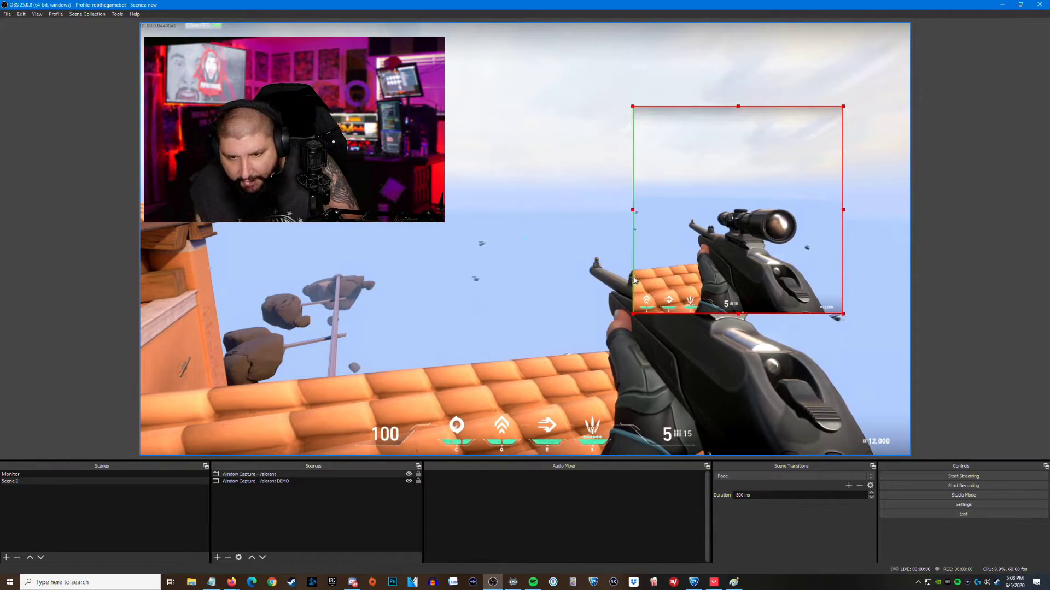
{"action": "left_click_drag", "start_coordinate": [736, 108], "coordinate": [726, 195]}
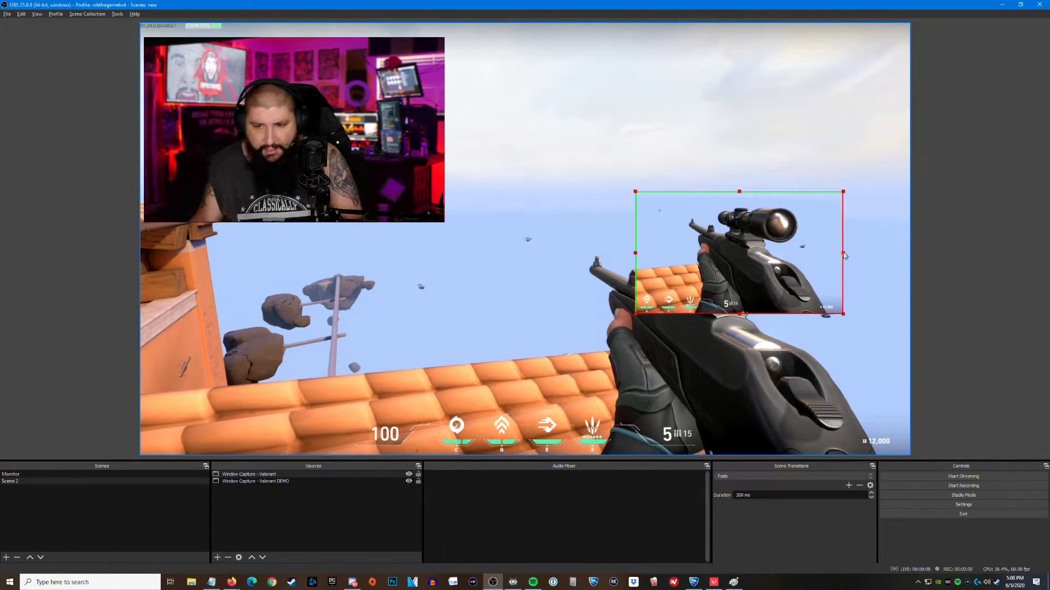
{"action": "left_click_drag", "start_coordinate": [843, 256], "coordinate": [682, 249]}
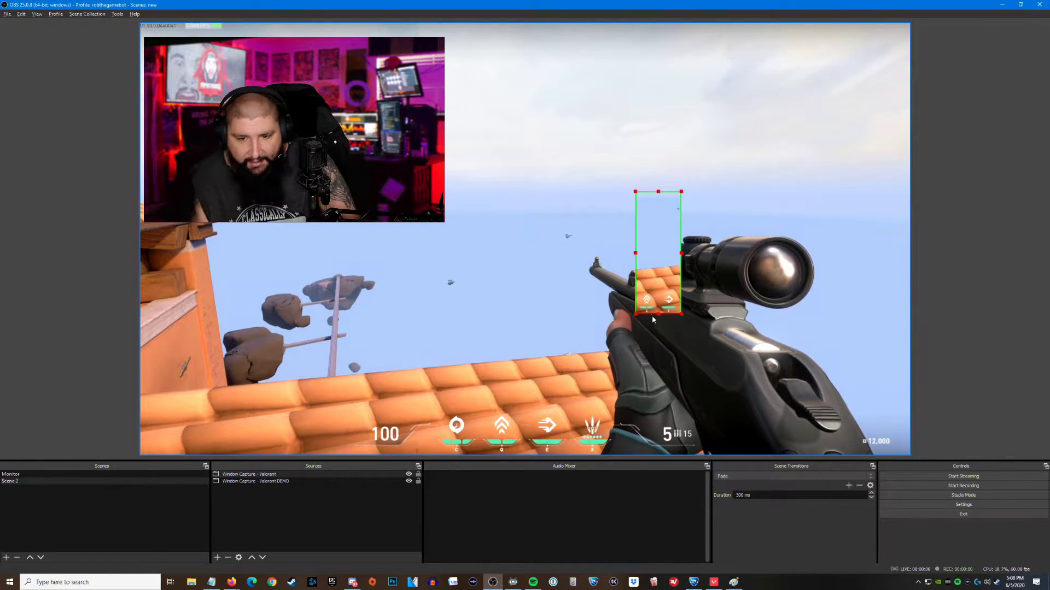
{"action": "left_click_drag", "start_coordinate": [658, 313], "coordinate": [659, 197]}
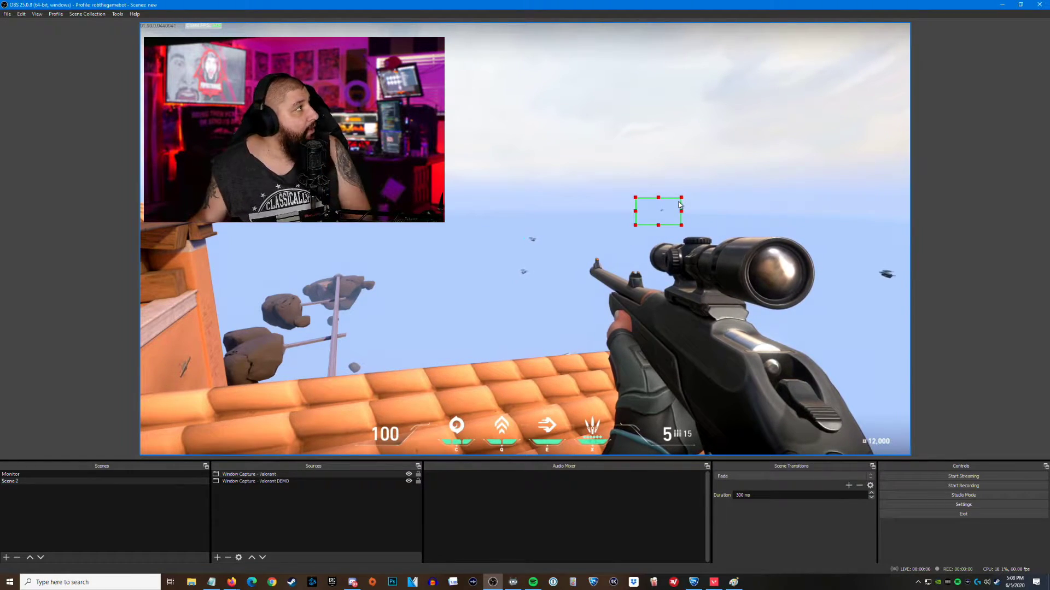
{"action": "left_click_drag", "start_coordinate": [682, 200], "coordinate": [865, 141]}
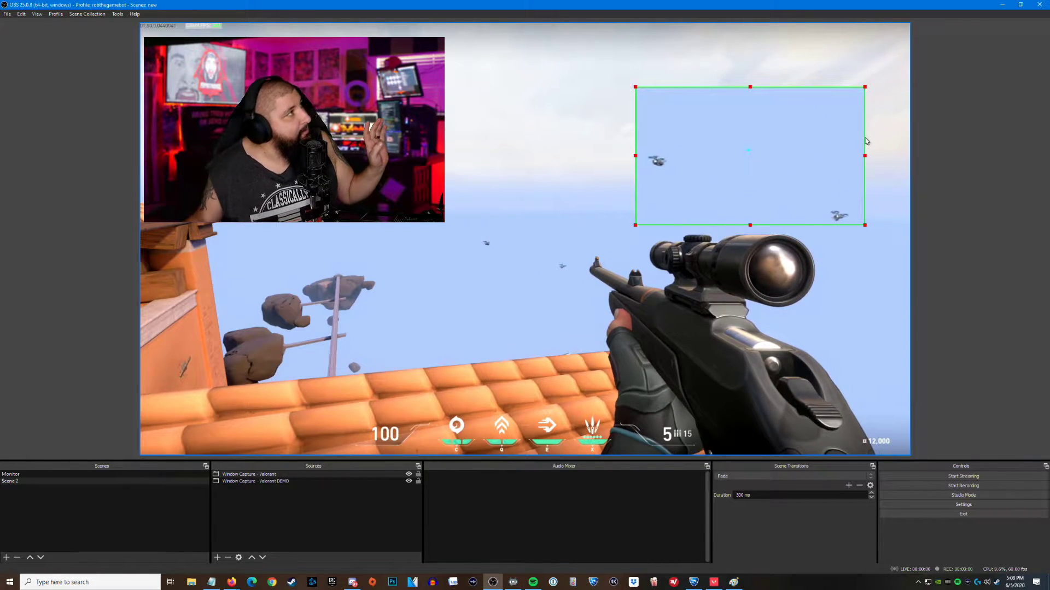
Shift the crosshair inset left, trim its bottom and right edges, and move it top-right.
{"action": "left_click_drag", "start_coordinate": [799, 159], "coordinate": [574, 171]}
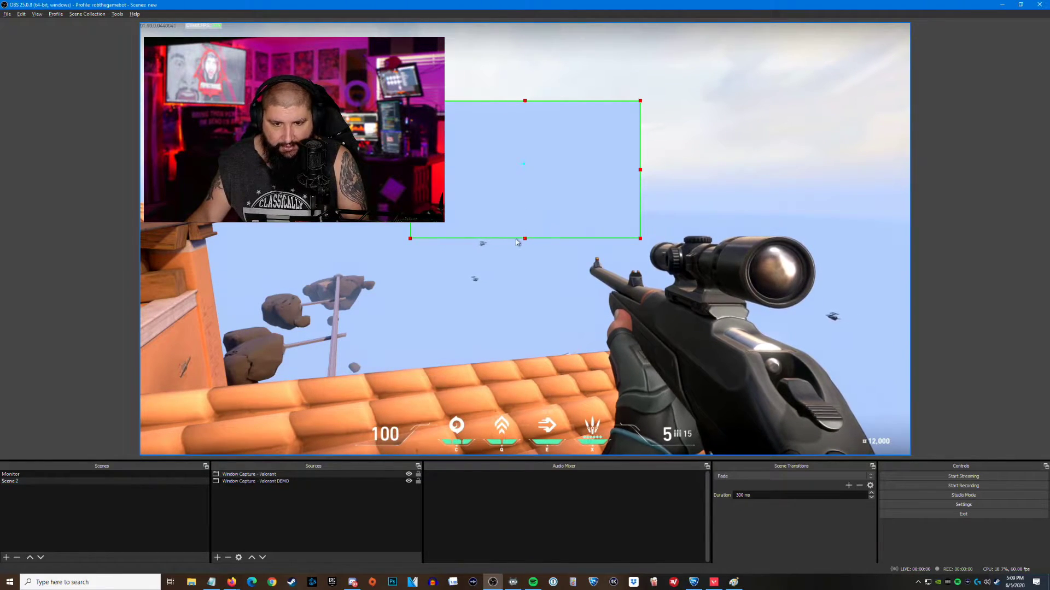
{"action": "left_click_drag", "start_coordinate": [526, 238], "coordinate": [526, 227]}
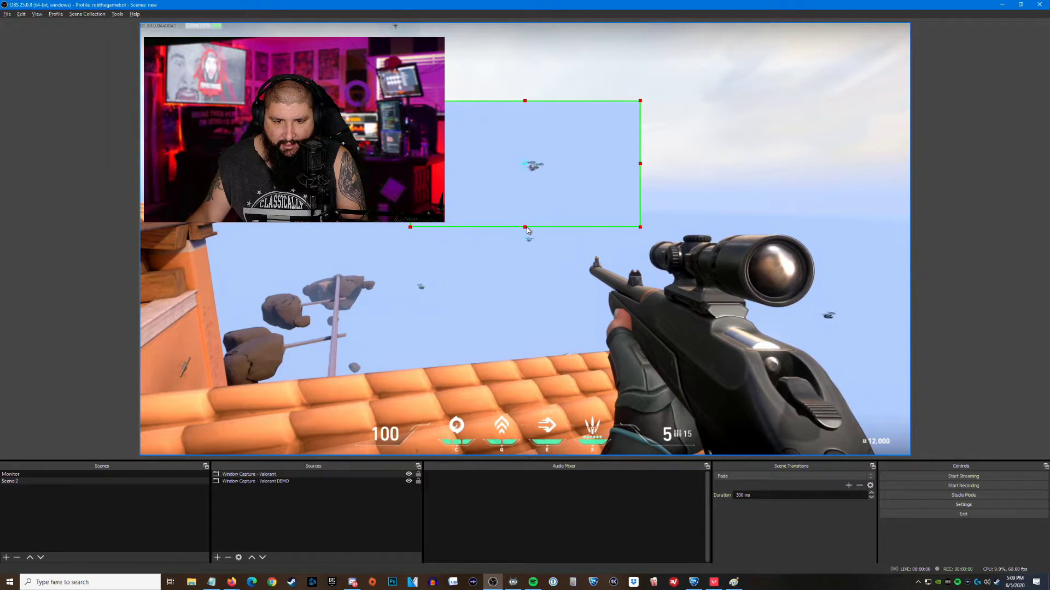
{"action": "left_click_drag", "start_coordinate": [526, 228], "coordinate": [526, 226]}
{"action": "left_click_drag", "start_coordinate": [641, 167], "coordinate": [640, 167]}
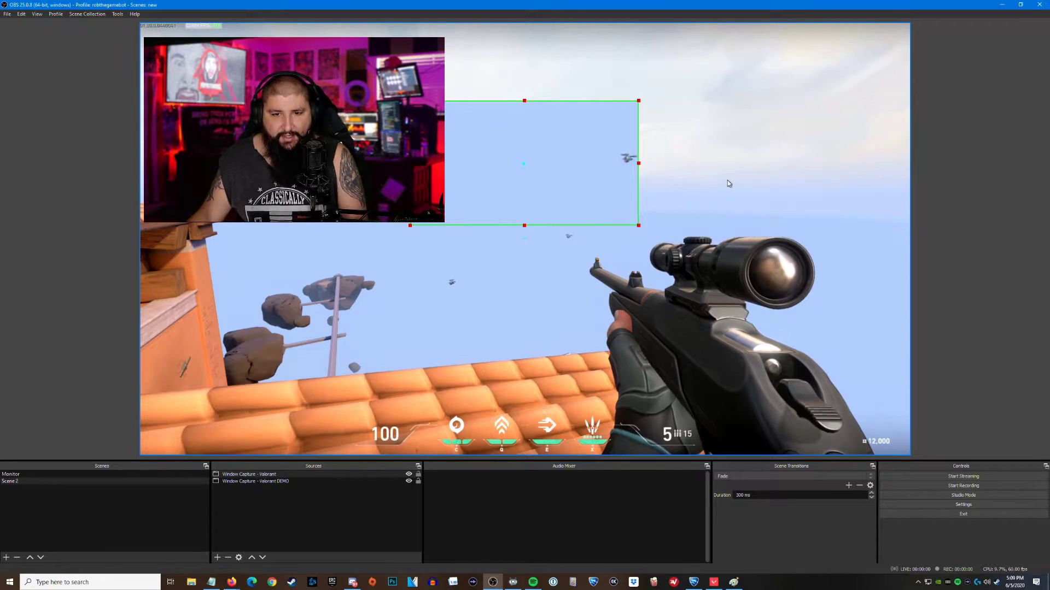
{"action": "left_click_drag", "start_coordinate": [448, 170], "coordinate": [690, 122]}
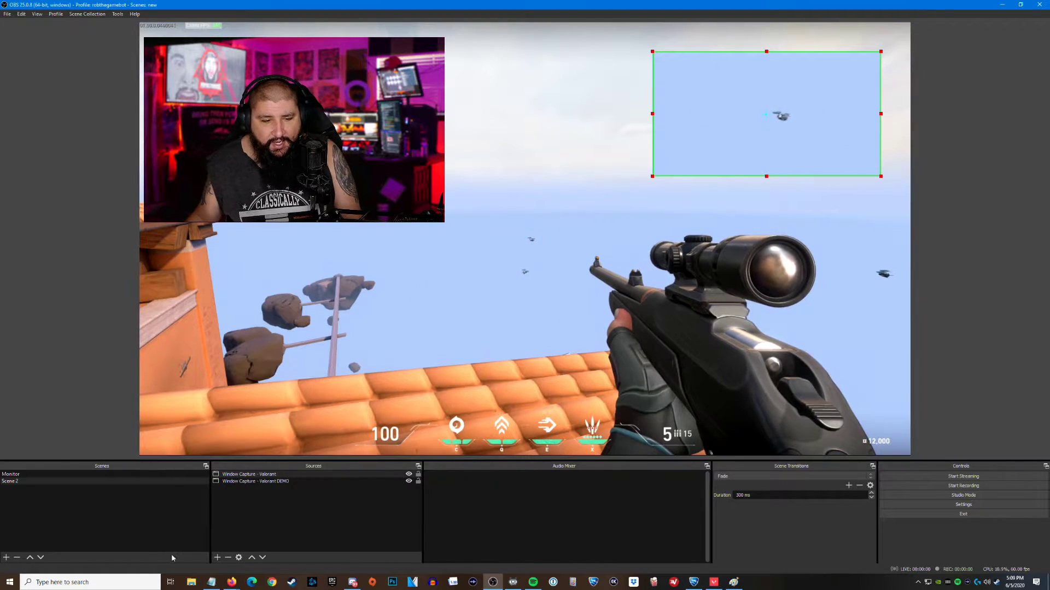
{"action": "left_click", "coordinate": [217, 557]}
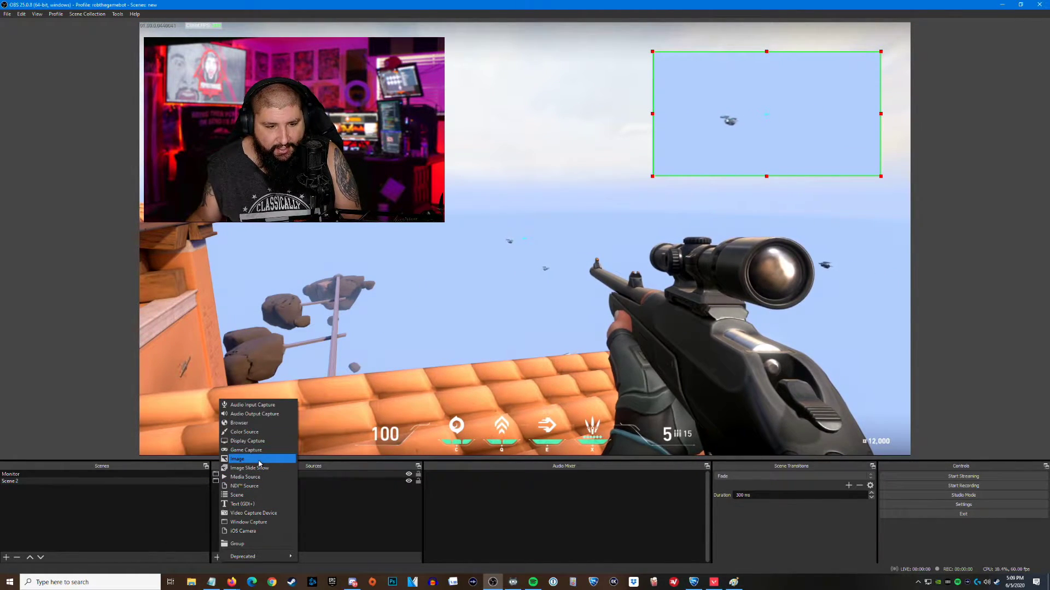
Create a new image source loaded with the red Crosshair Cam frame PNG.
{"action": "left_click", "coordinate": [236, 459]}
{"action": "key", "text": "Up"}
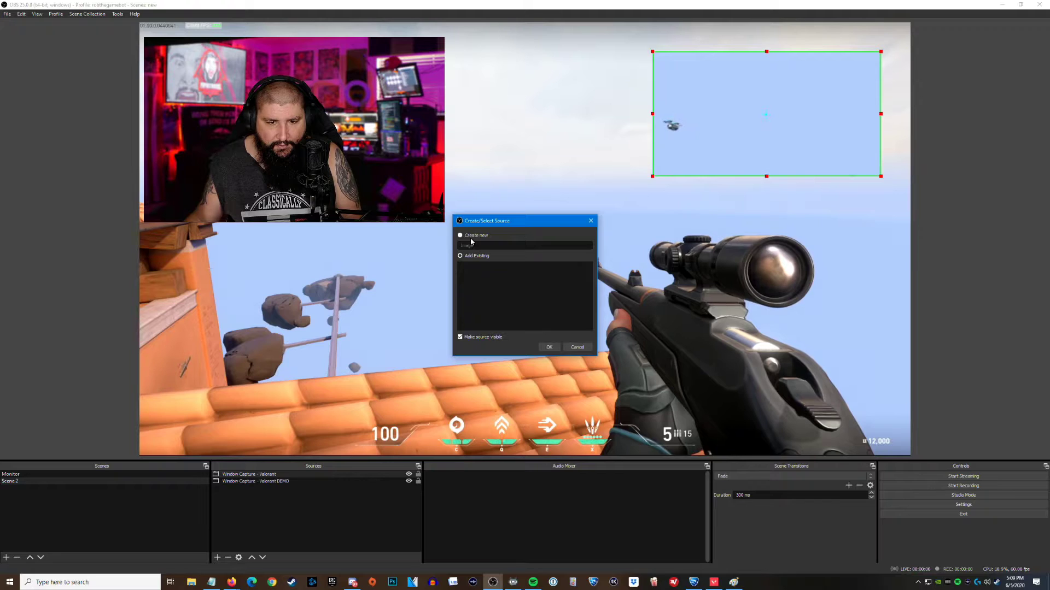
{"action": "left_click", "coordinate": [550, 348]}
{"action": "key", "text": "Escape"}
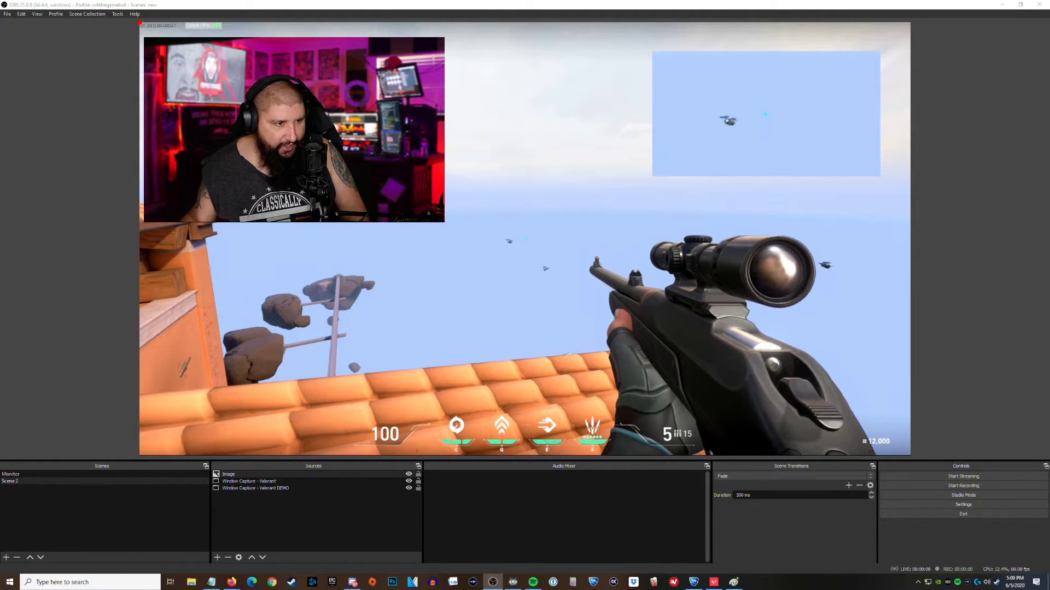
{"action": "left_click", "coordinate": [448, 36]}
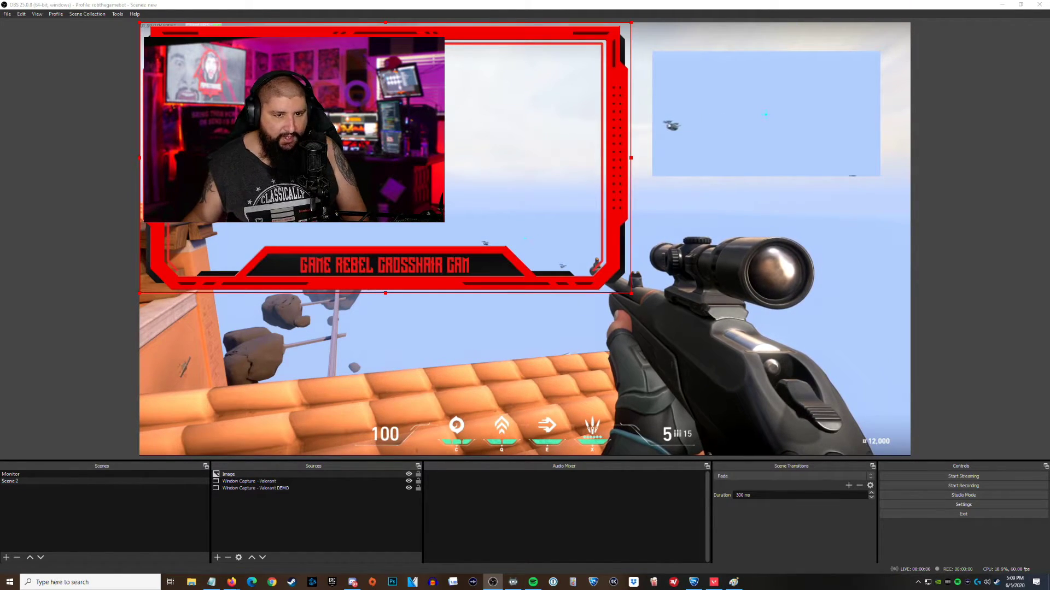
Move and shrink the frame so it borders the crosshair close-up at top right.
{"action": "left_click_drag", "start_coordinate": [345, 153], "coordinate": [616, 158]}
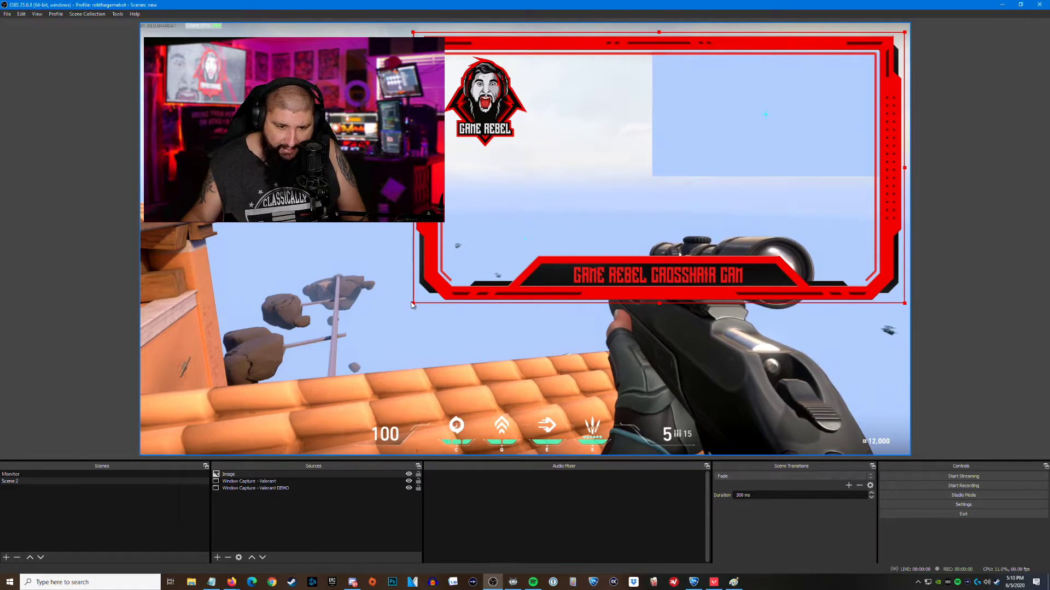
{"action": "left_click_drag", "start_coordinate": [414, 306], "coordinate": [700, 176]}
{"action": "left_click_drag", "start_coordinate": [844, 115], "coordinate": [851, 136]}
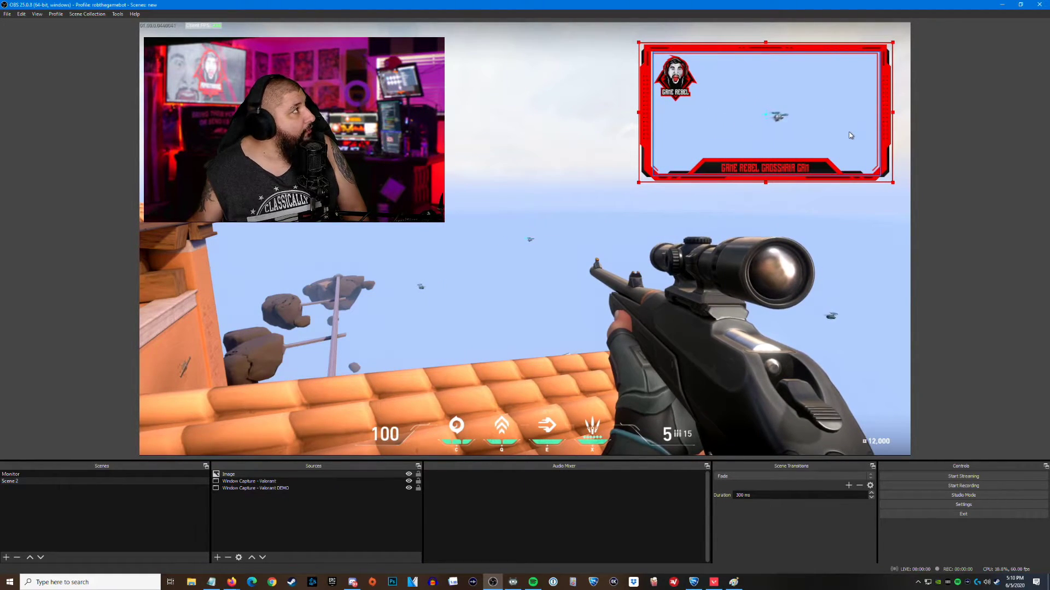